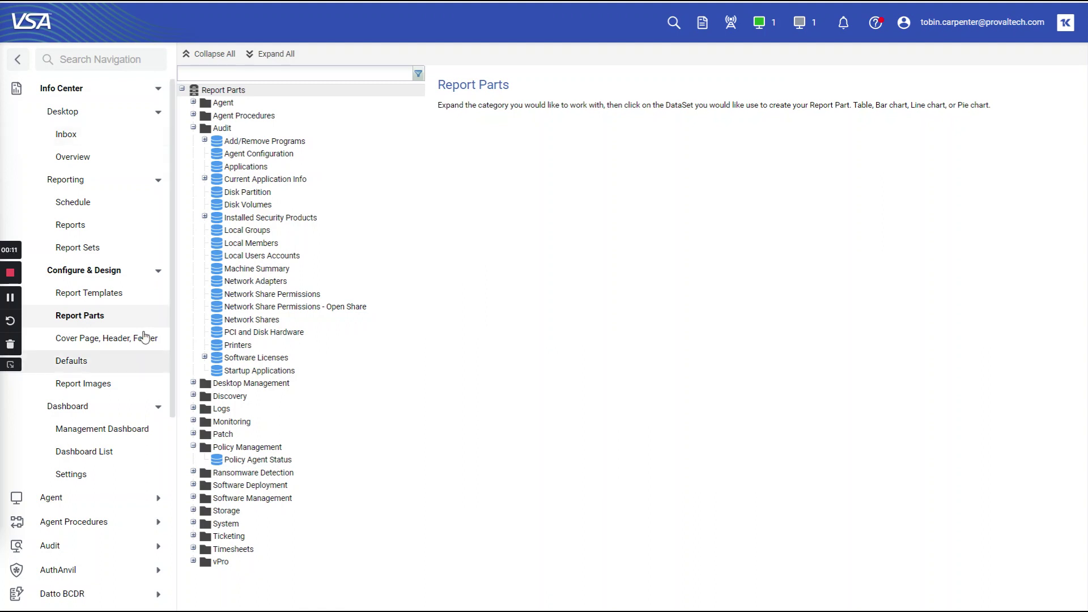
Open the Report Parts page and display the Audit Disk Volumes dataset's columns.
left_click(83, 319)
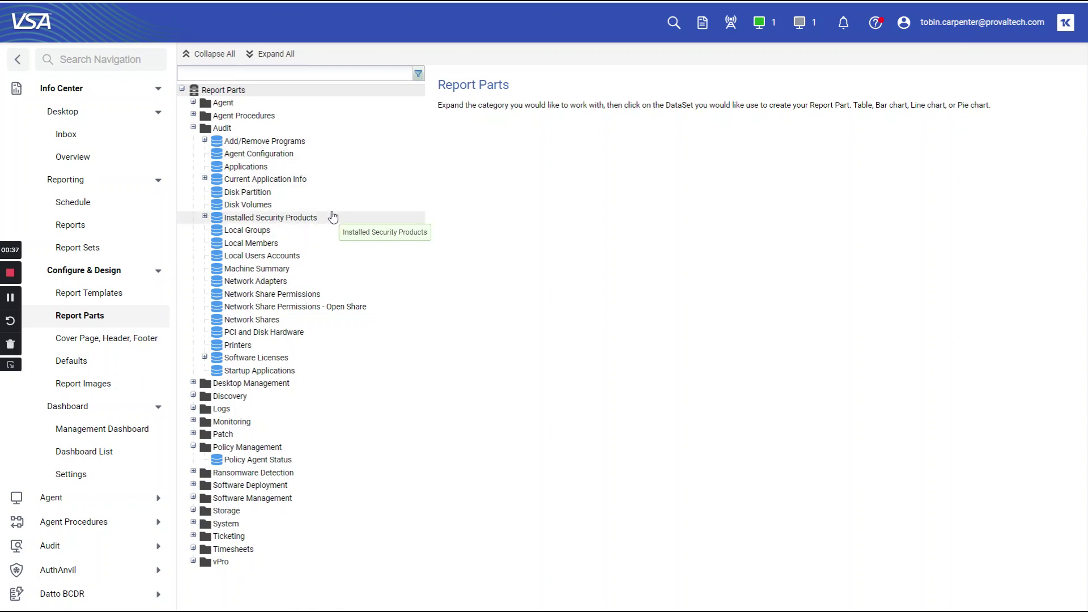
left_click(286, 205)
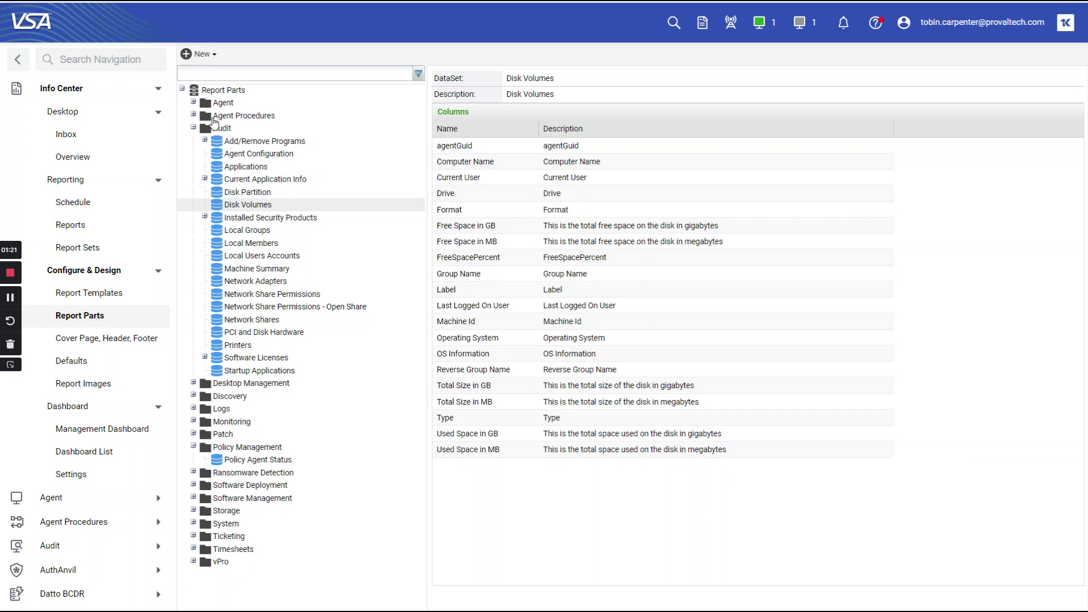
left_click(222, 90)
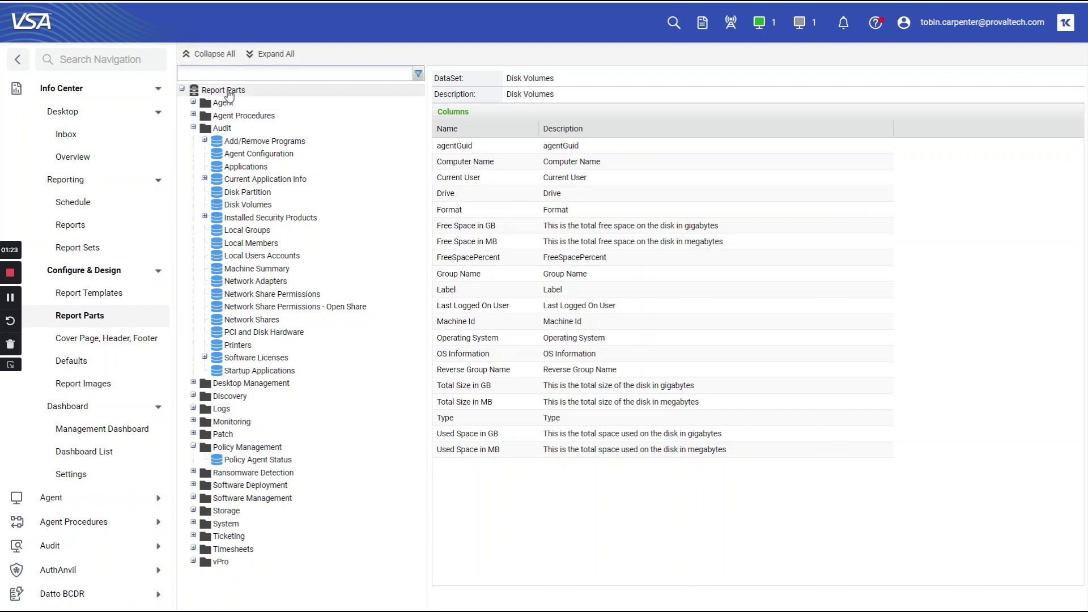
left_click(273, 54)
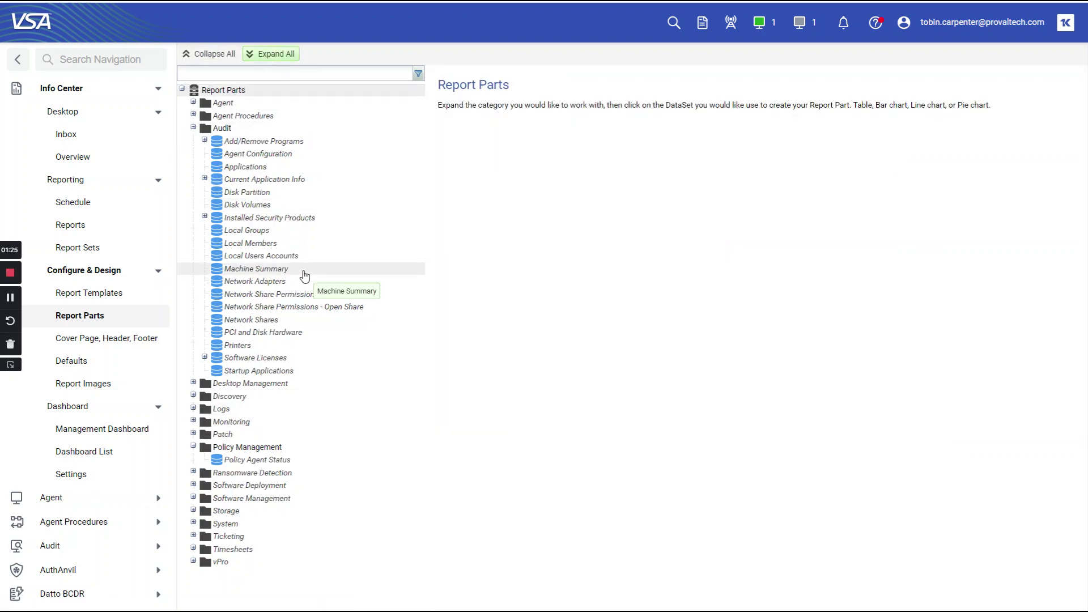
Expand all report-part categories and browse the Agent Configuration dataset's columns.
left_click(272, 54)
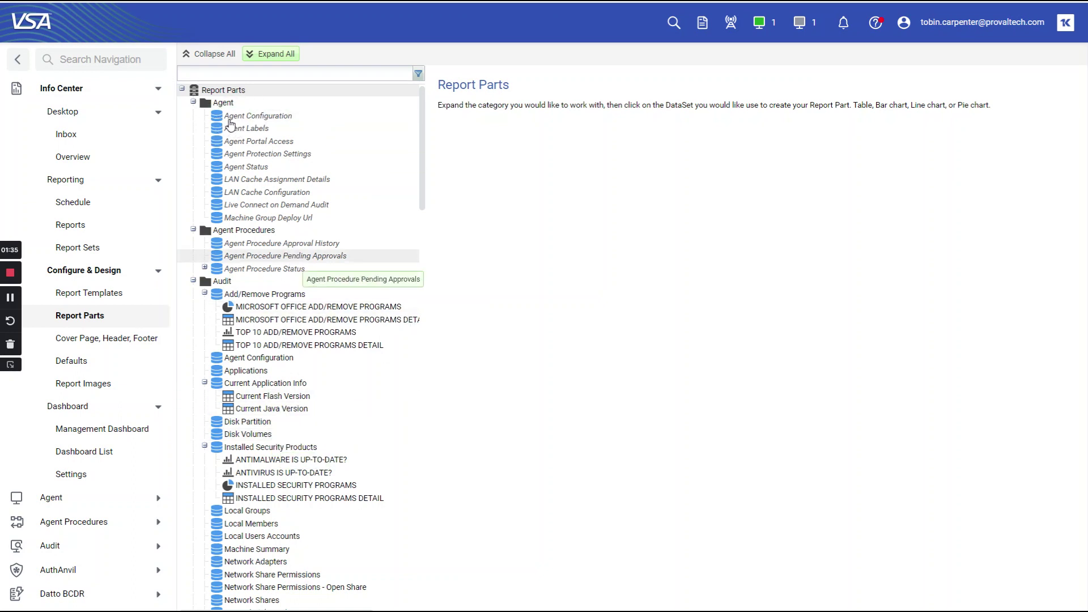
left_click(232, 121)
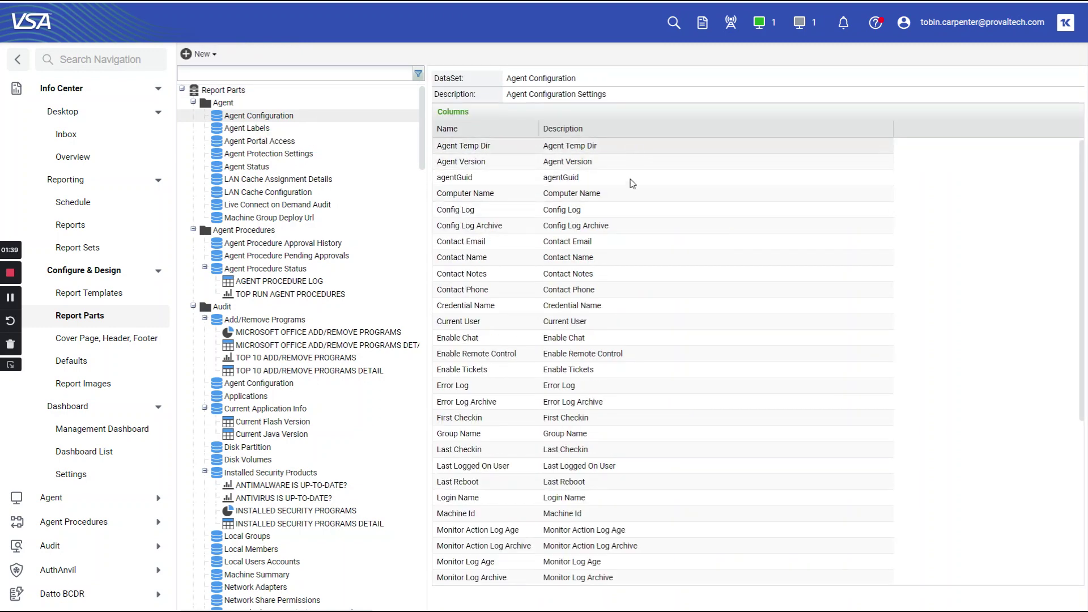
scroll(516, 181, "down", 2)
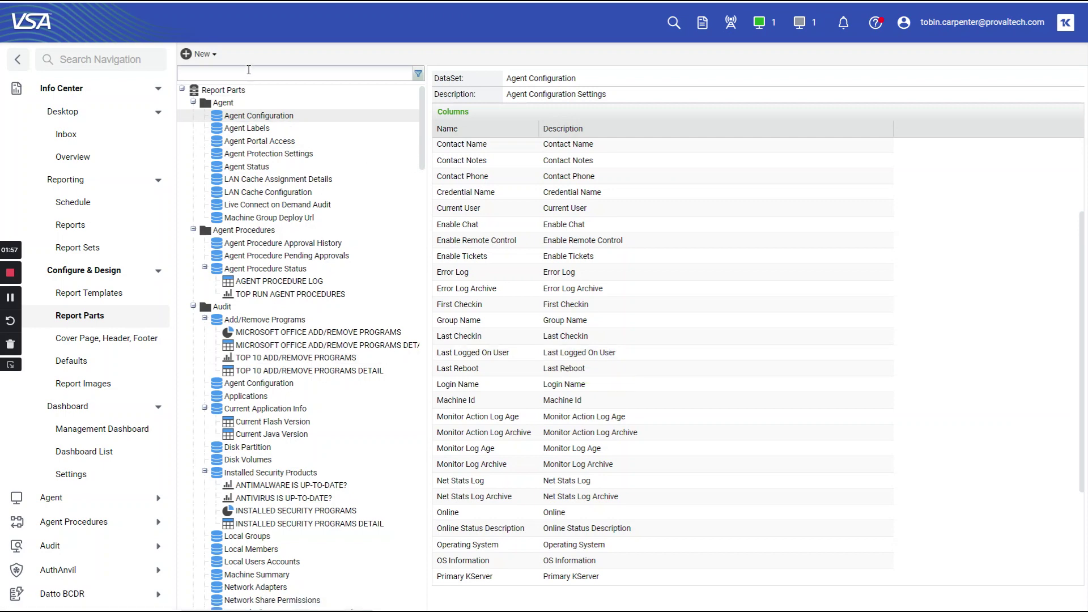
left_click(249, 71)
Filter by 'disk' and review the PCI and Disk Hardware, Disk Partition and Disk Volumes columns.
type("disk")
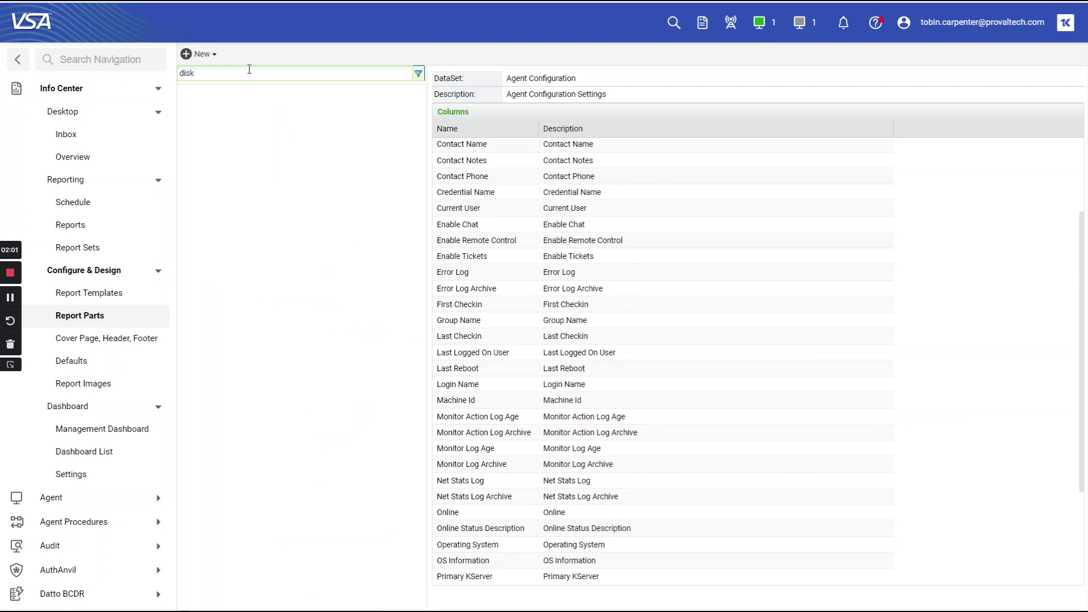
left_click(294, 119)
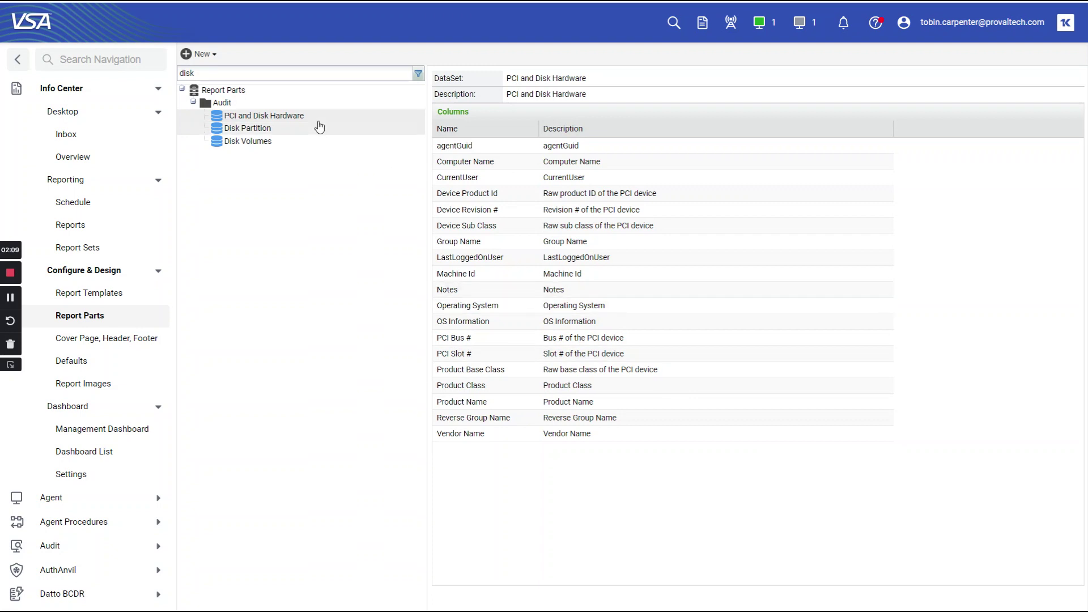
left_click(266, 129)
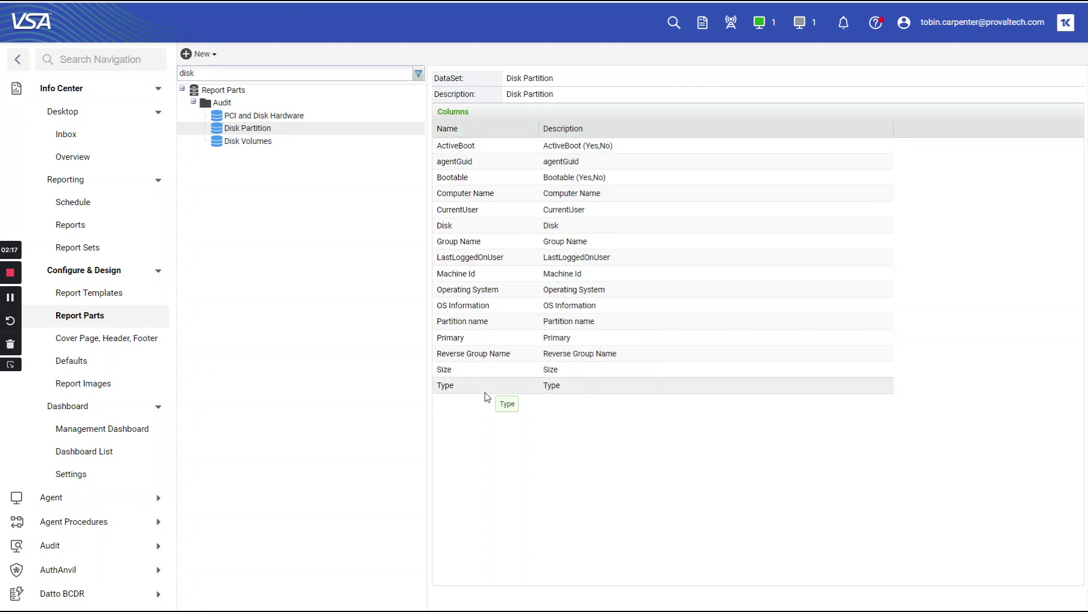
left_click(250, 147)
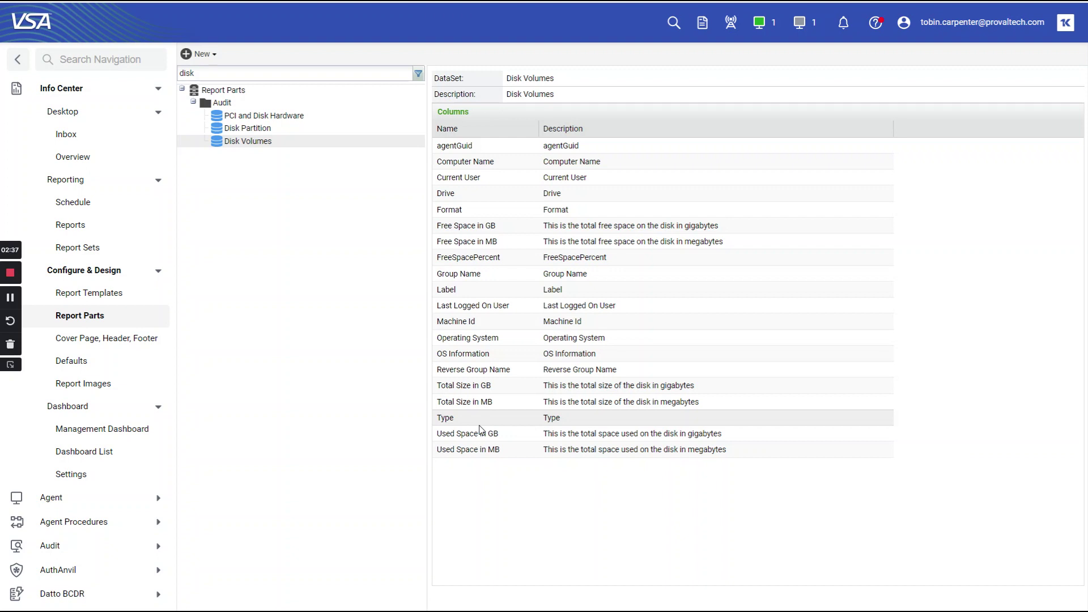
Create a new report in the myReports folder and show the Audit category's custom report templates.
left_click(89, 226)
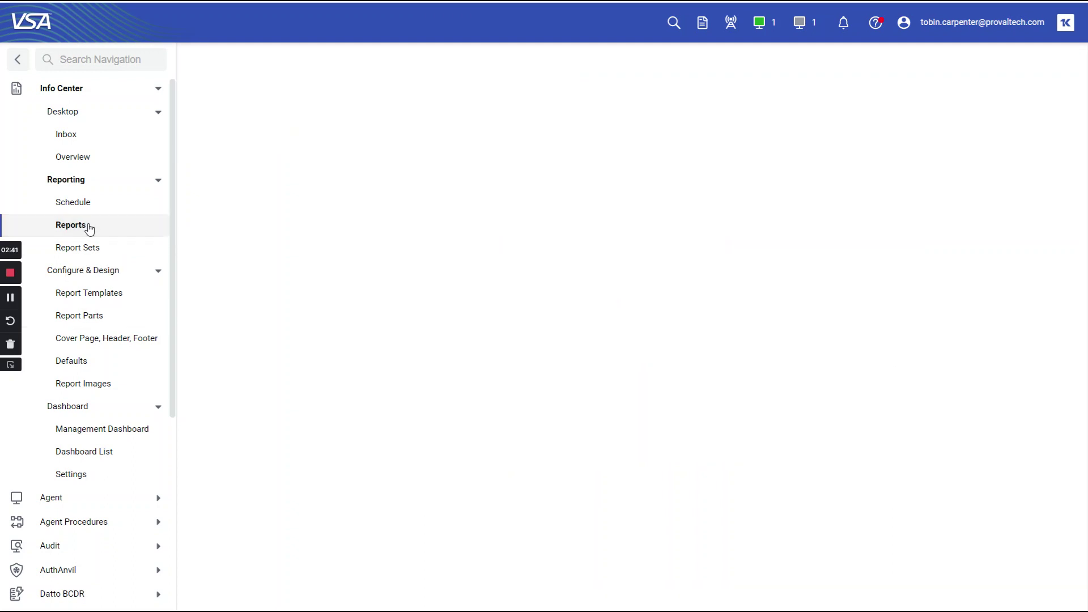
left_click(244, 104)
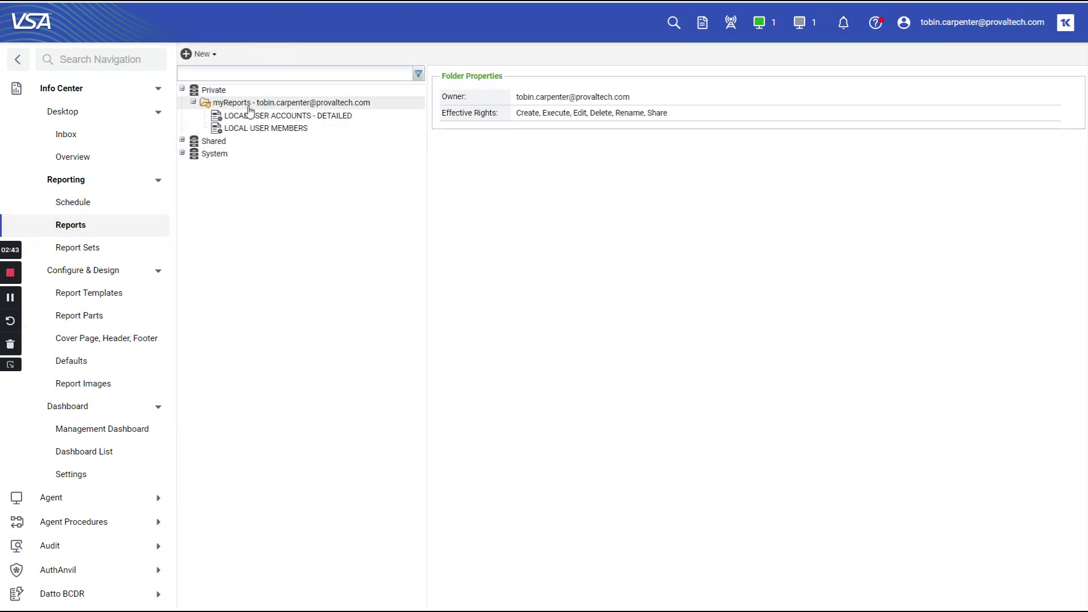
left_click(209, 54)
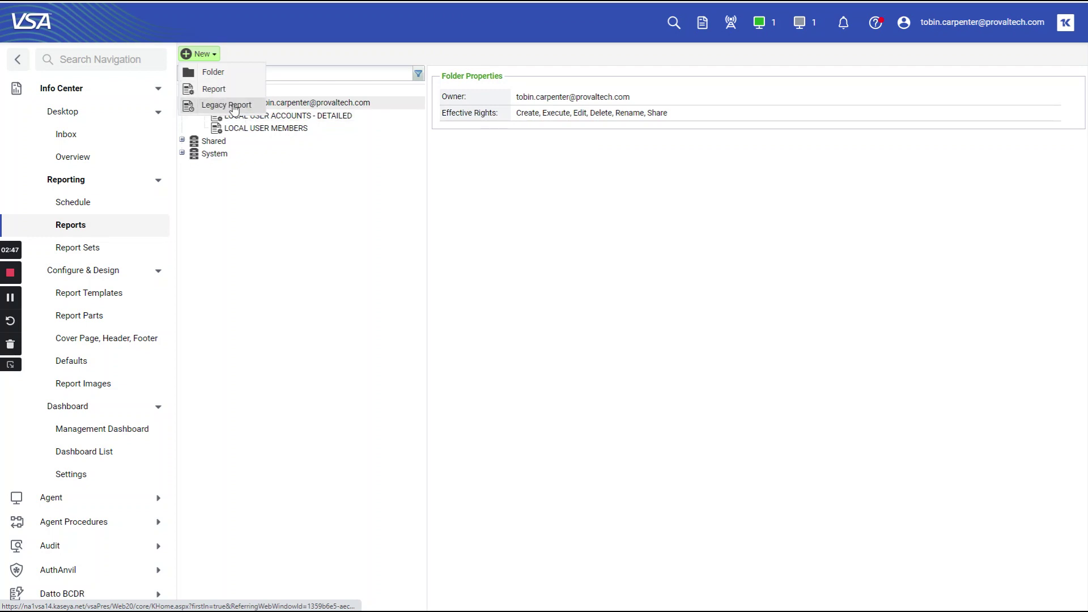
left_click(212, 90)
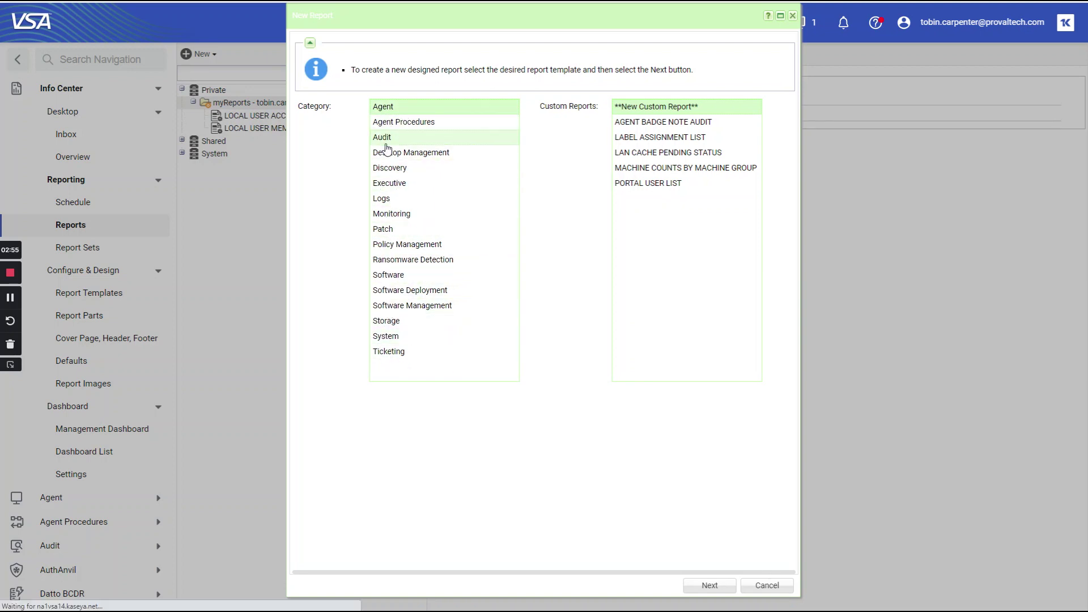
left_click(389, 139)
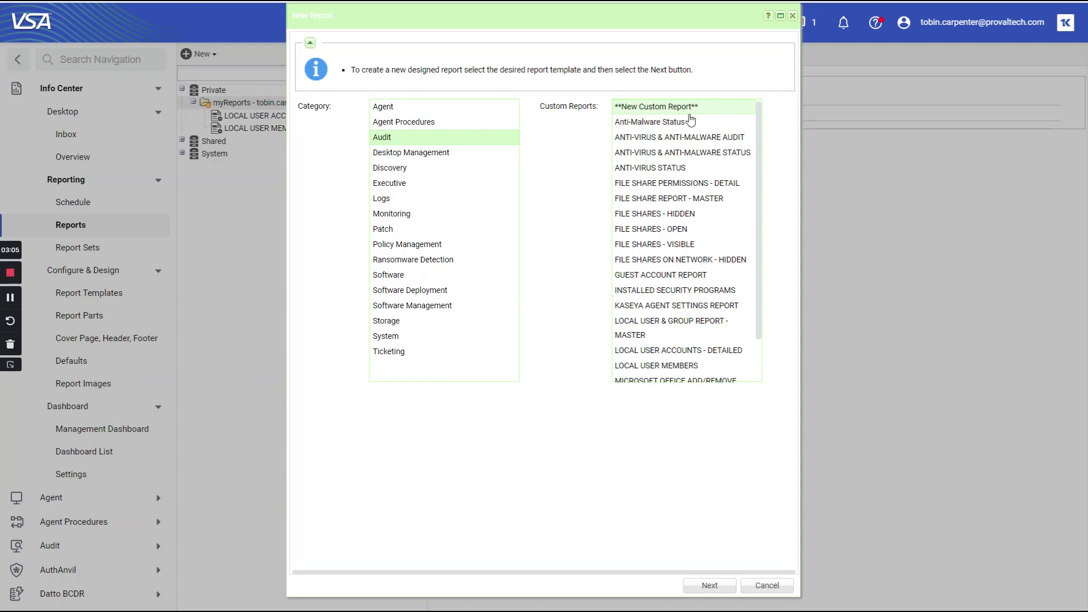
mouse_move(761, 128)
left_mouse_down()
mouse_move(770, 202)
mouse_move(763, 110)
left_mouse_up()
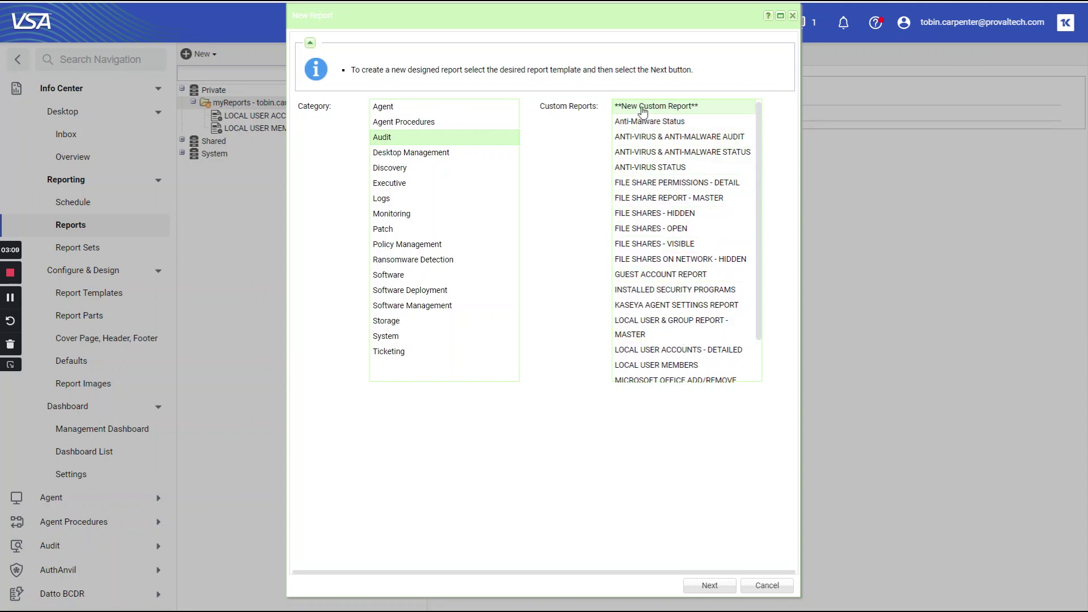
Name the blank custom report 'Disk Report' and expand the Audit report parts.
left_click(710, 587)
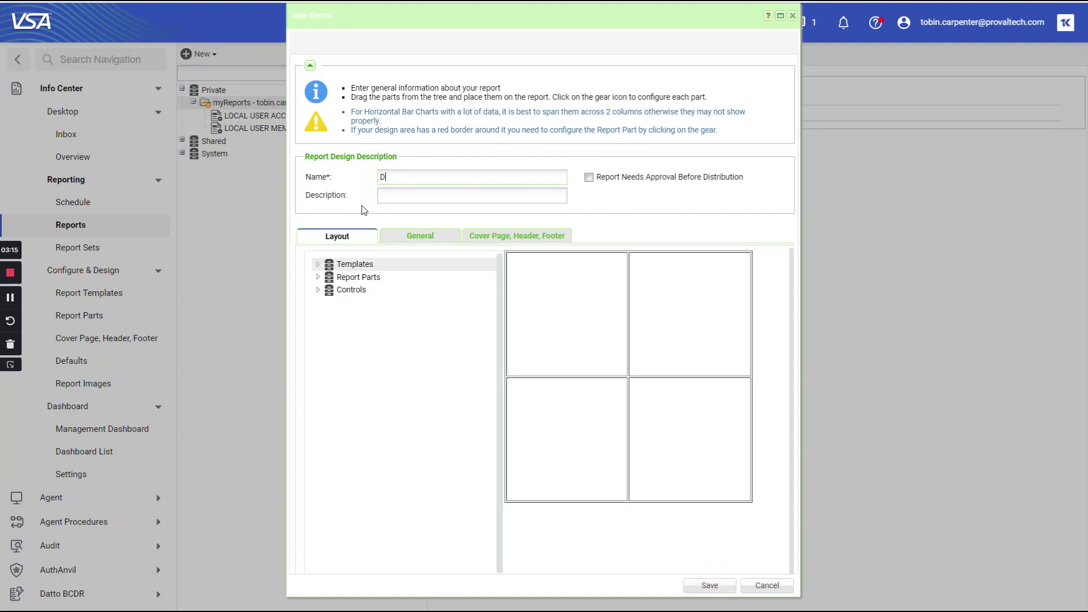
type("Report")
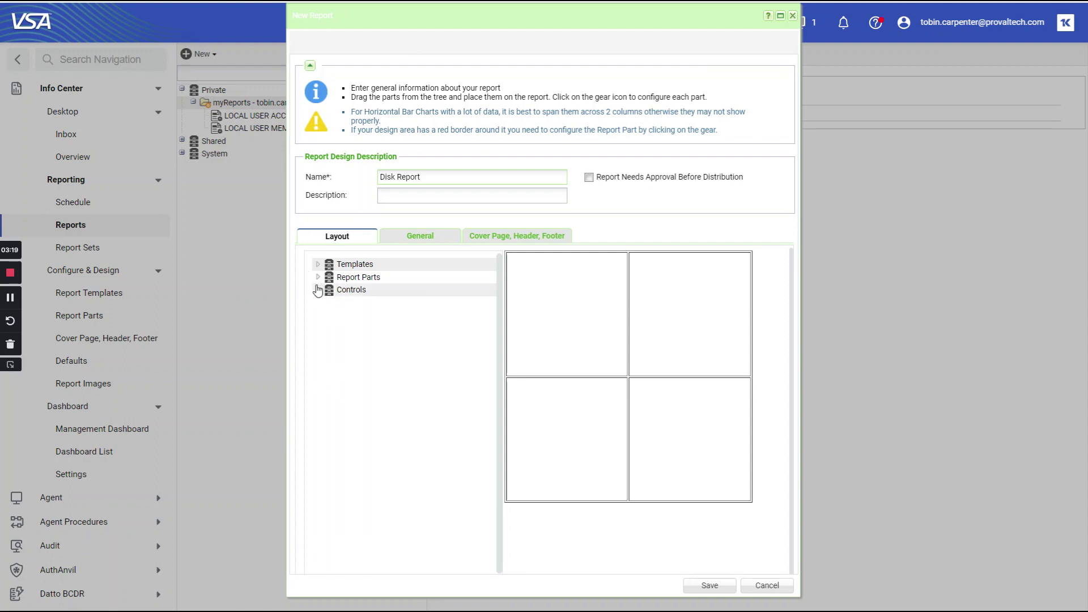
left_click(318, 277)
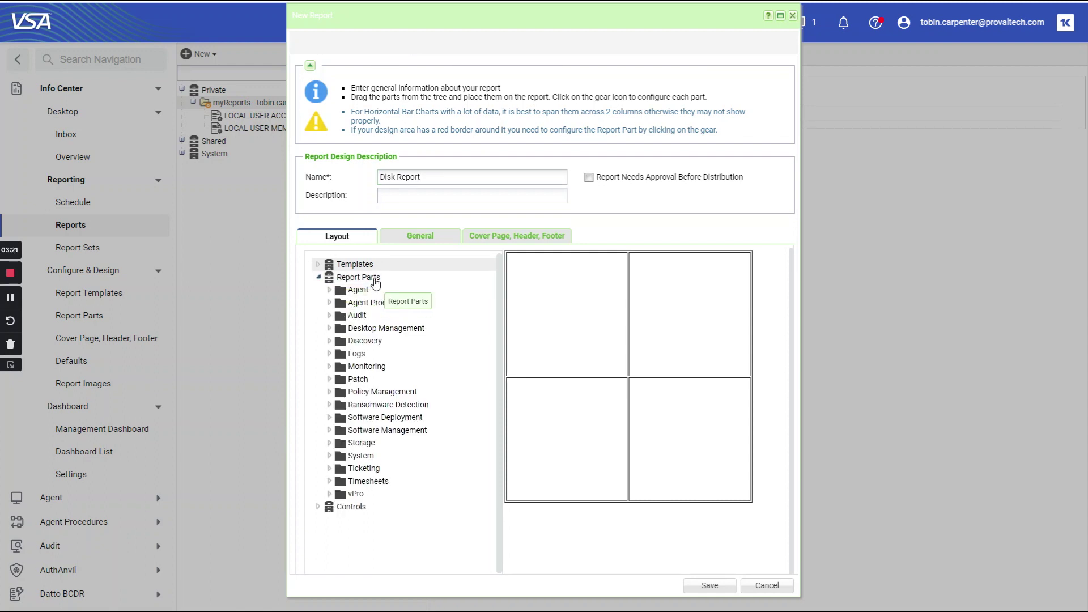
left_click(329, 316)
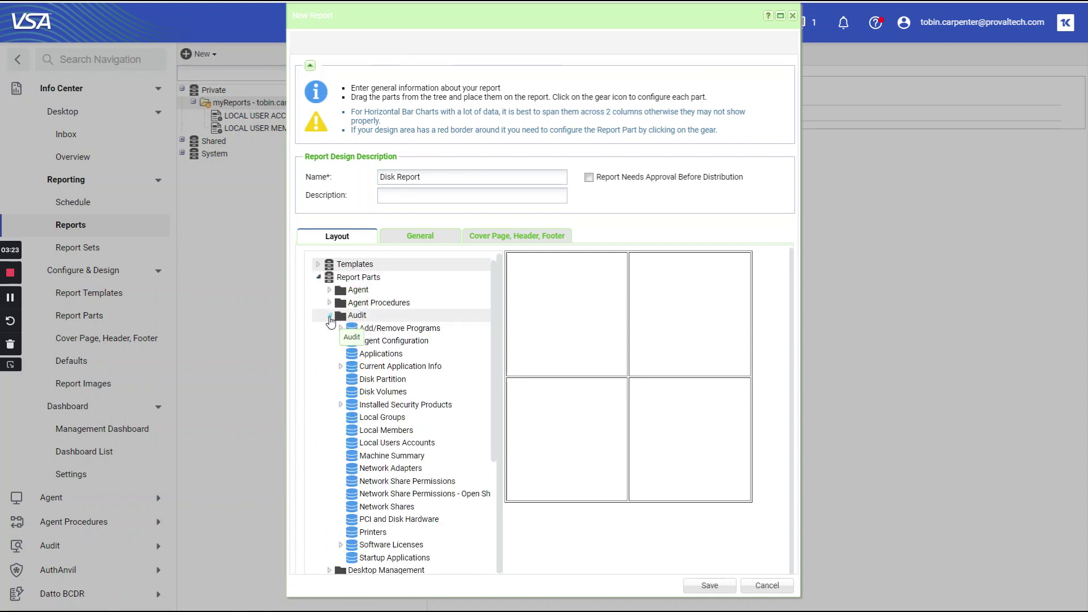
Place Disk Volumes as a table in the top-left cell, widened across the full top row.
left_click_drag(369, 400, 562, 324)
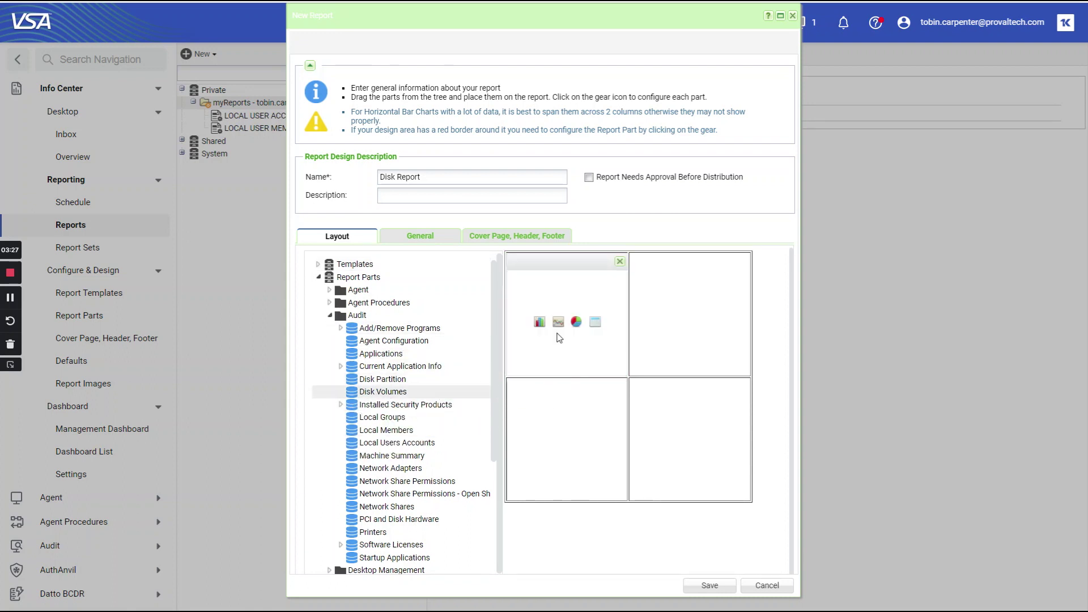
left_click(595, 322)
left_click(595, 323)
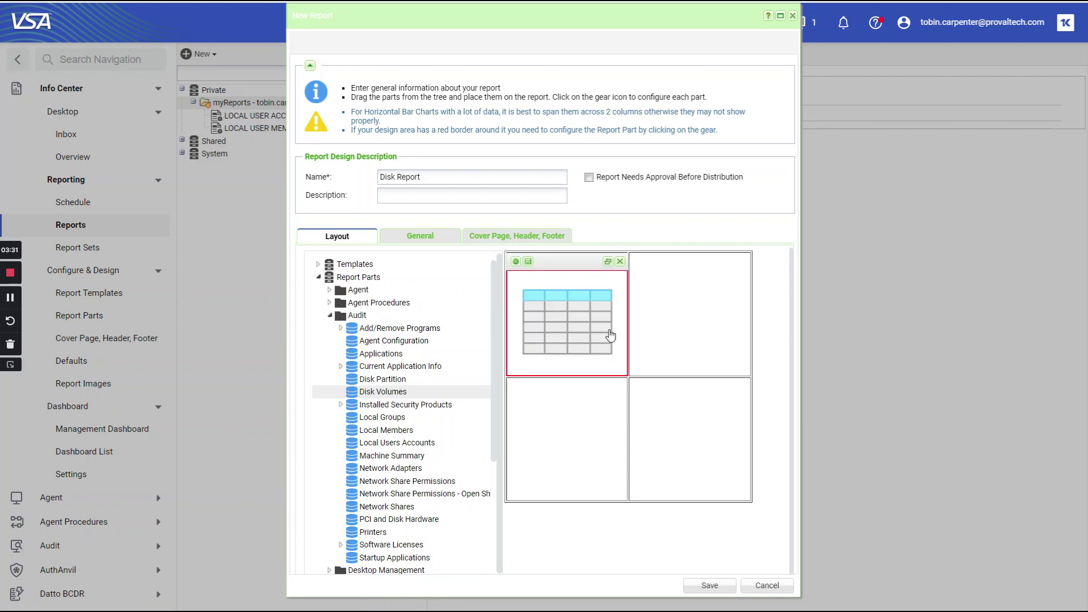
left_click(608, 263)
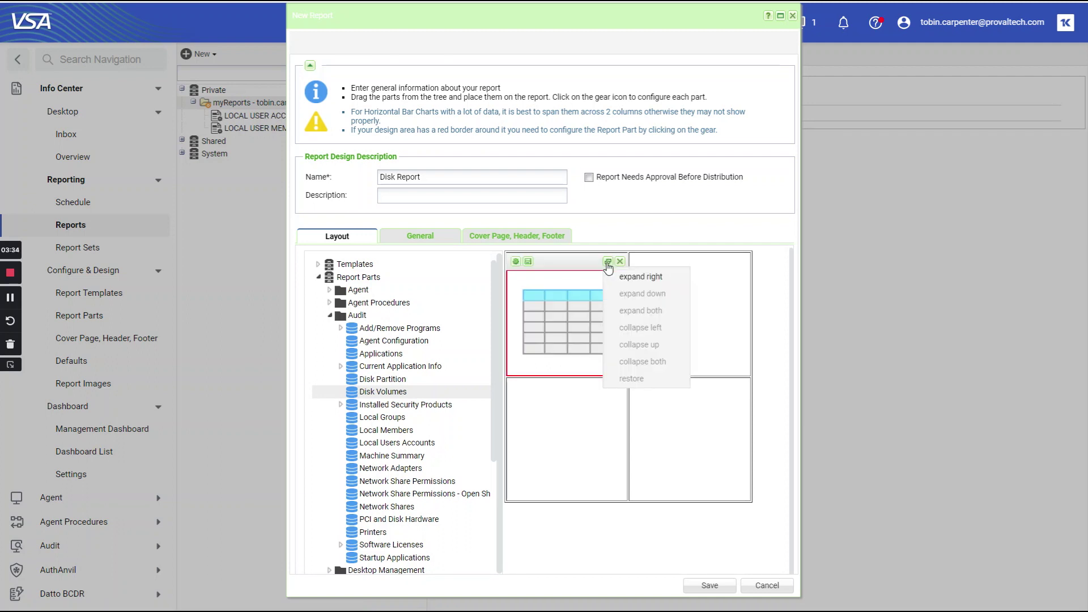
left_click(647, 278)
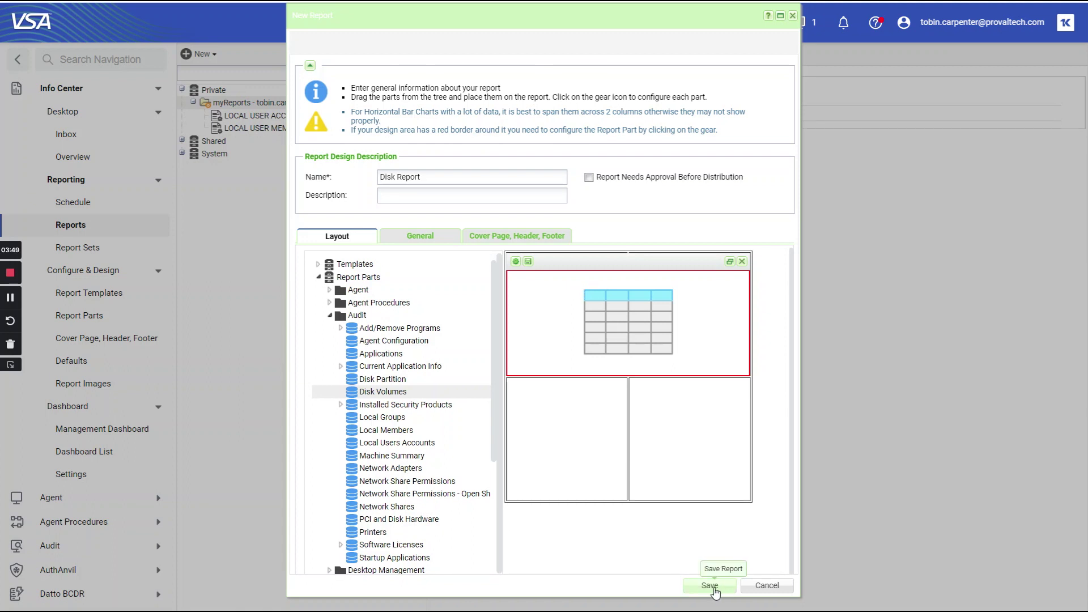
Title the Disk Volumes table part 'Disk Report'.
left_click(516, 263)
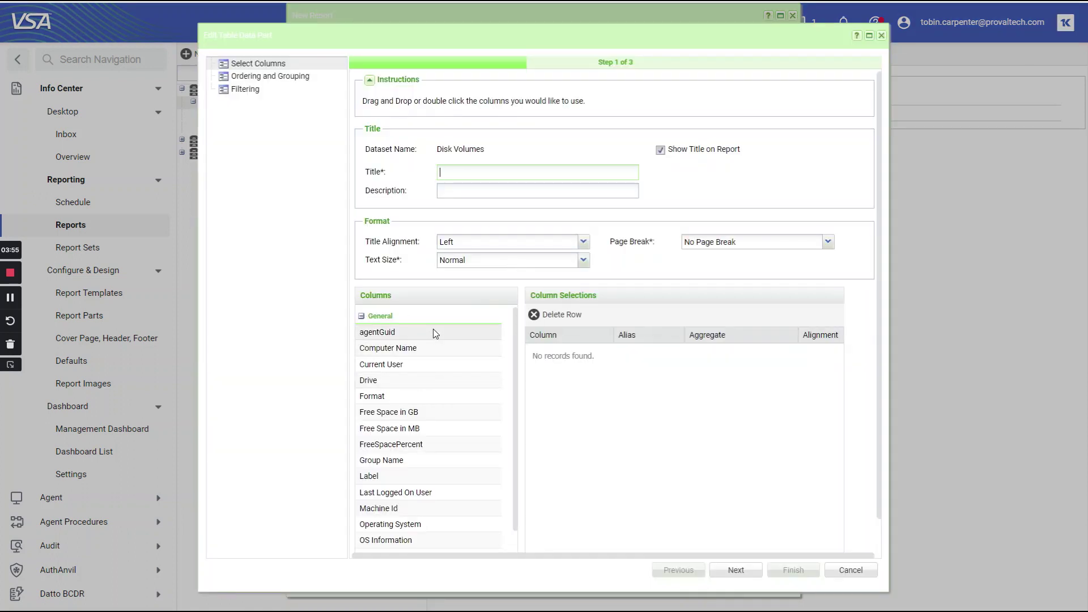
left_click_drag(514, 335, 532, 433)
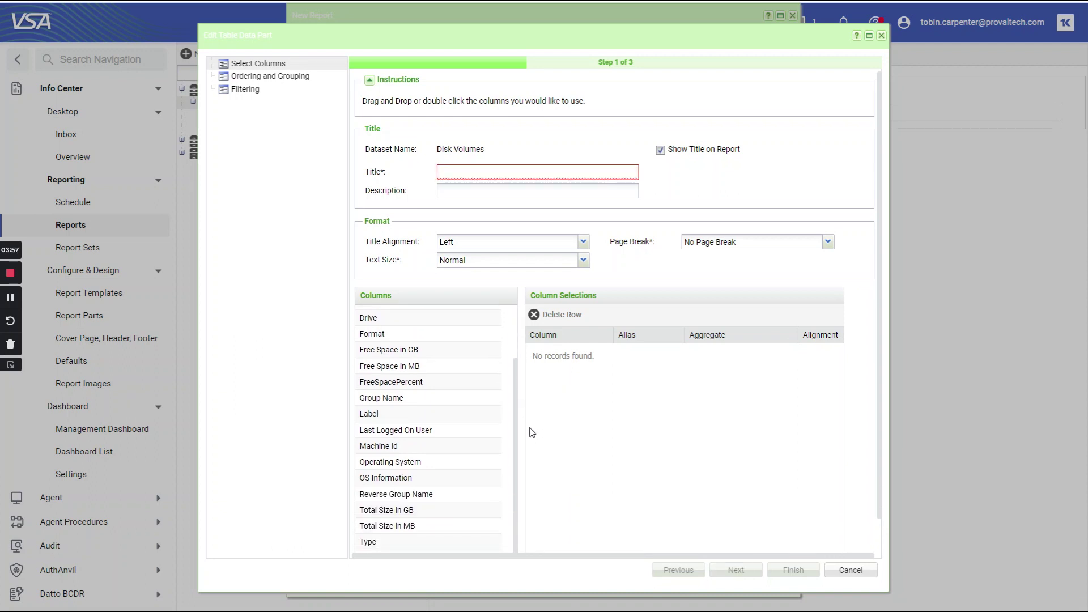
left_click(468, 174)
type("D")
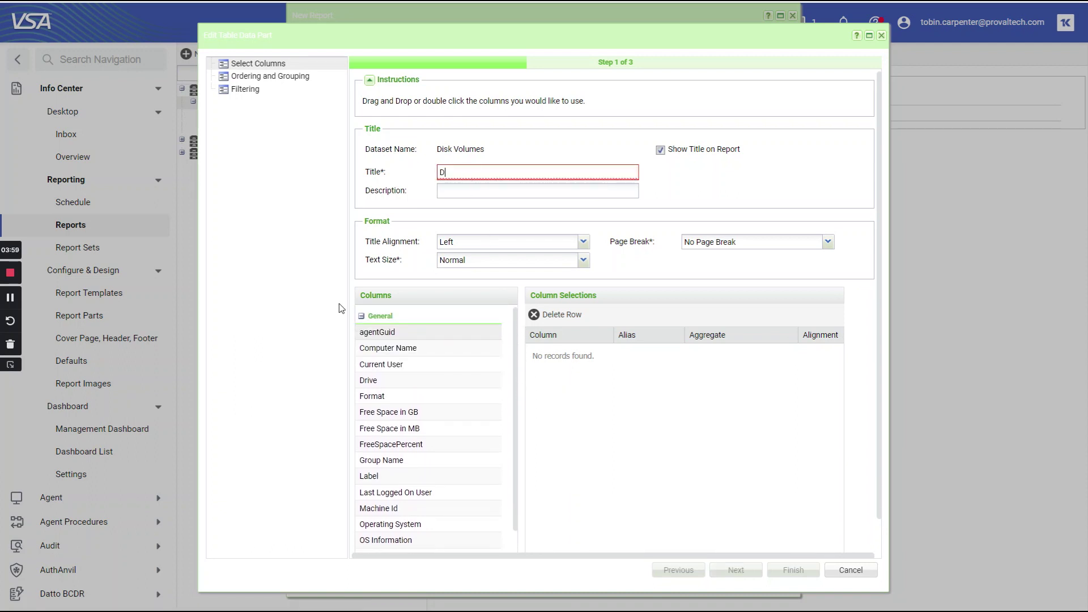
type("isk Report")
left_click_drag(513, 346, 537, 403)
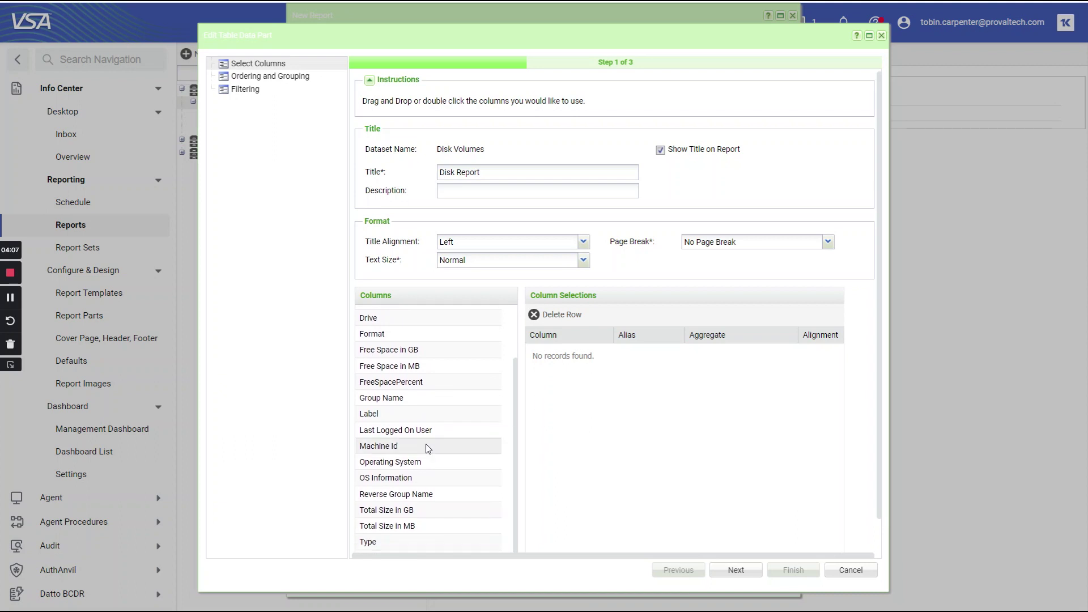
Add Machine Id, Label and Used Space in GB as the table's selected columns.
left_click_drag(374, 448, 655, 407)
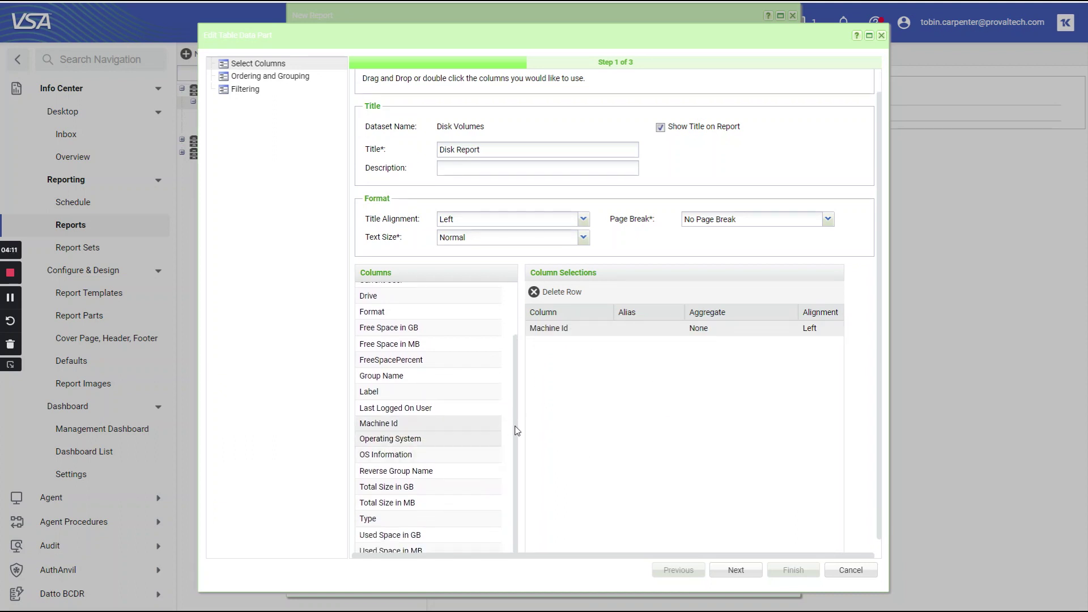
left_click_drag(380, 398, 618, 425)
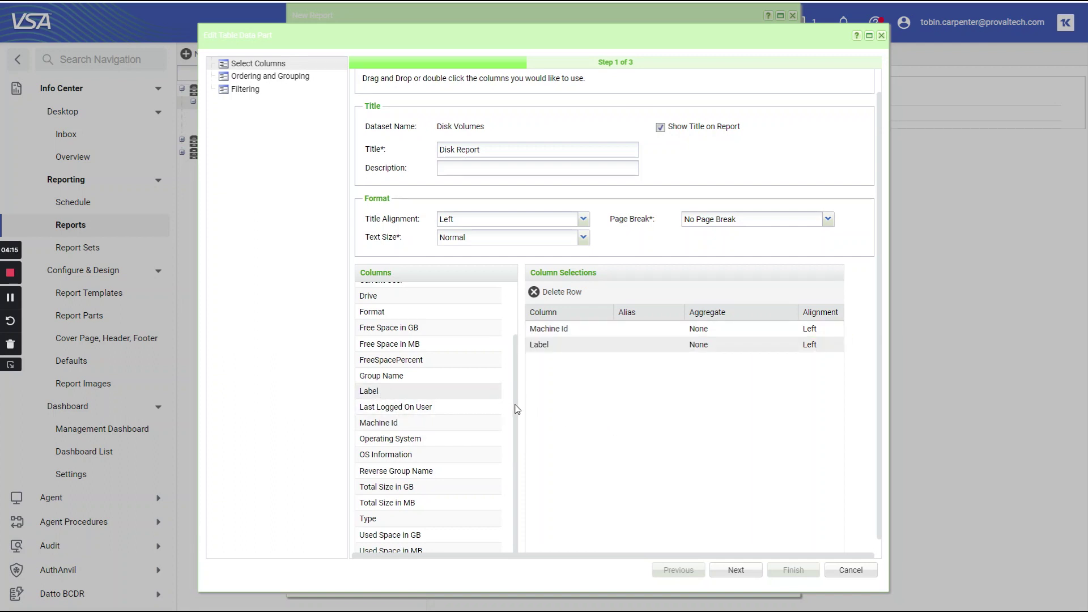
left_click_drag(397, 535, 609, 443)
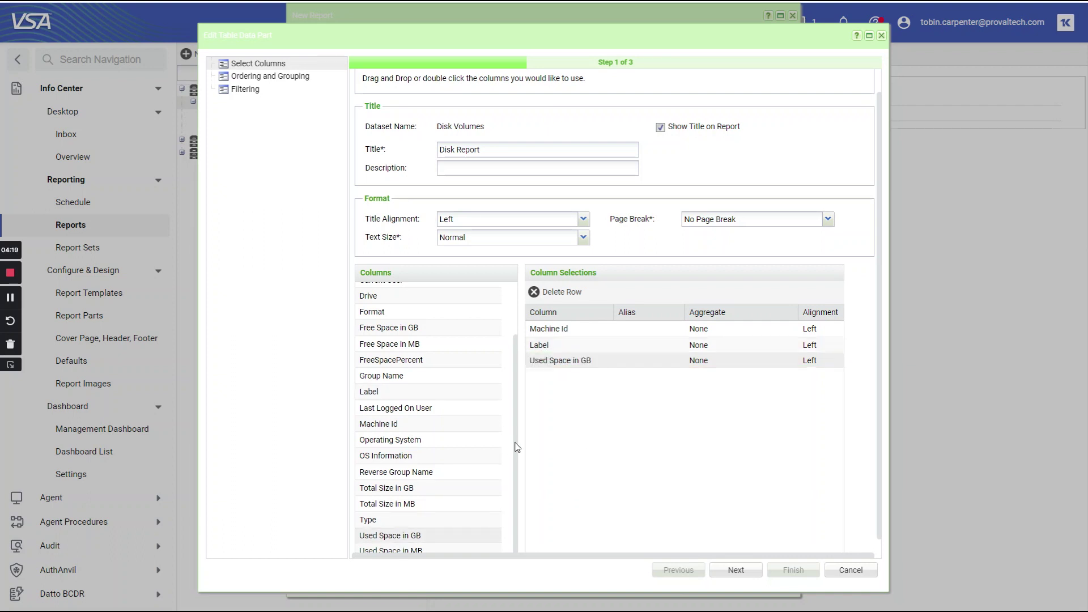
left_click_drag(517, 437, 520, 395)
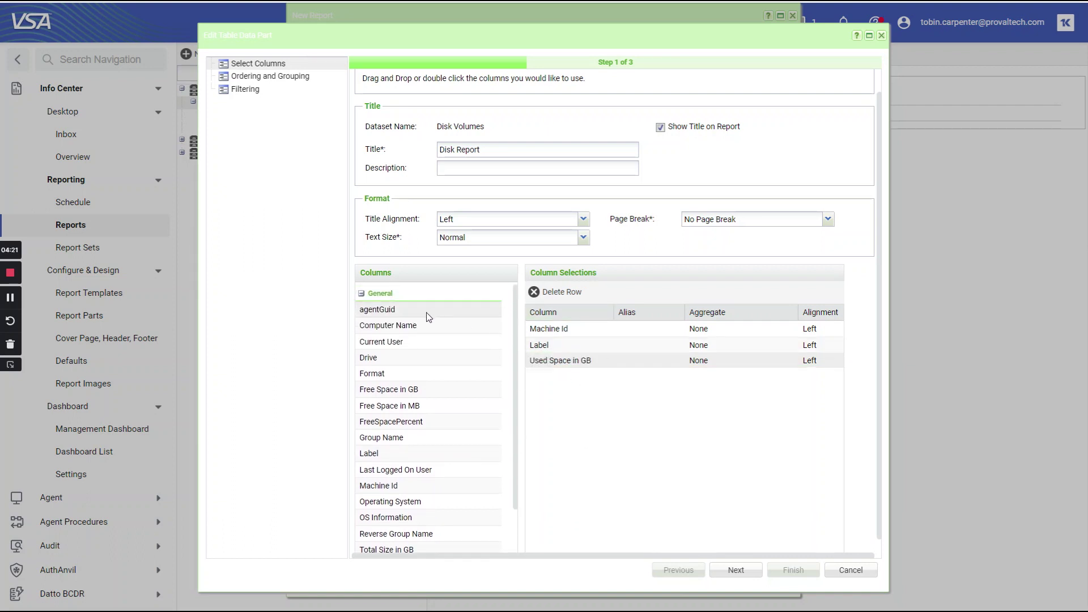